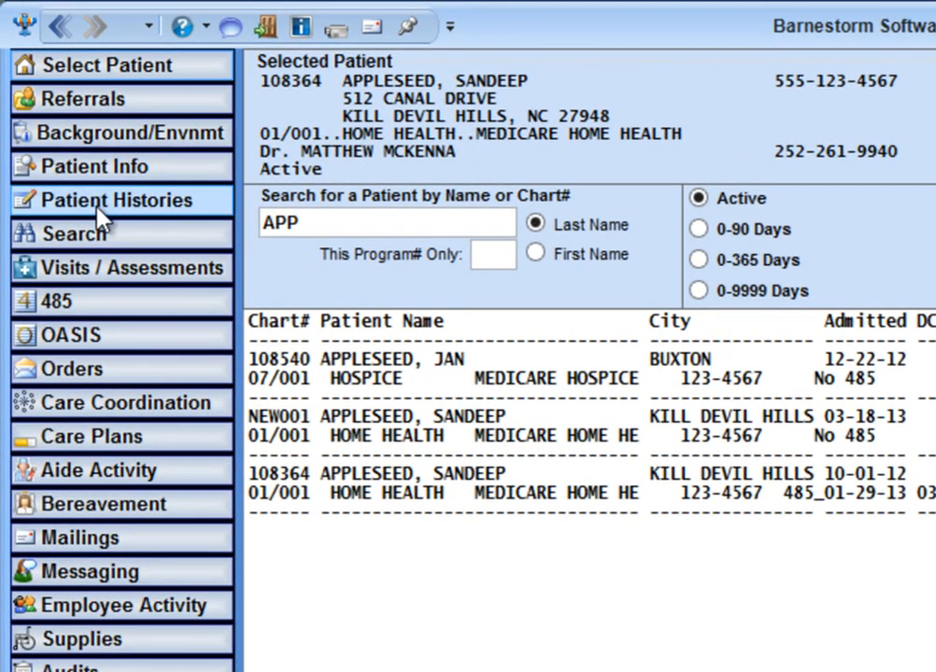
Step: Open the selected patient's Med History and display the dose entries for COUMADIN
left_click(107, 207)
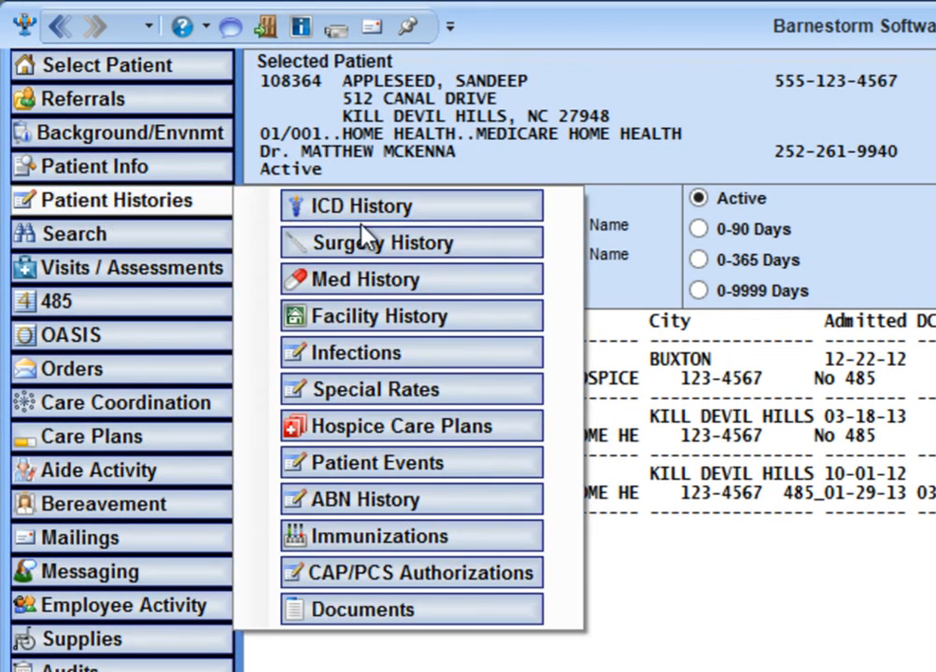
left_click(411, 280)
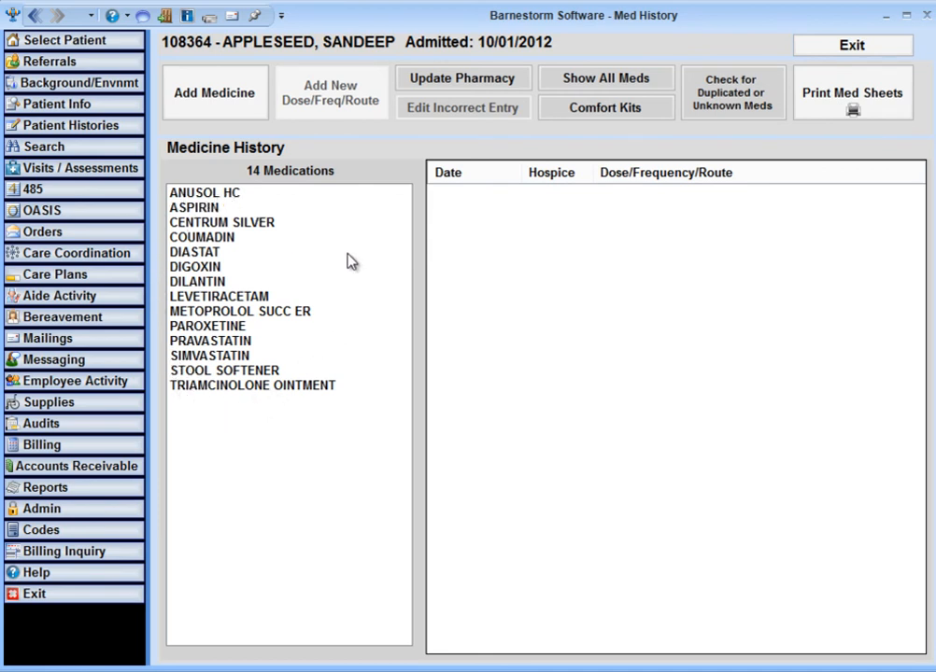
left_click(222, 241)
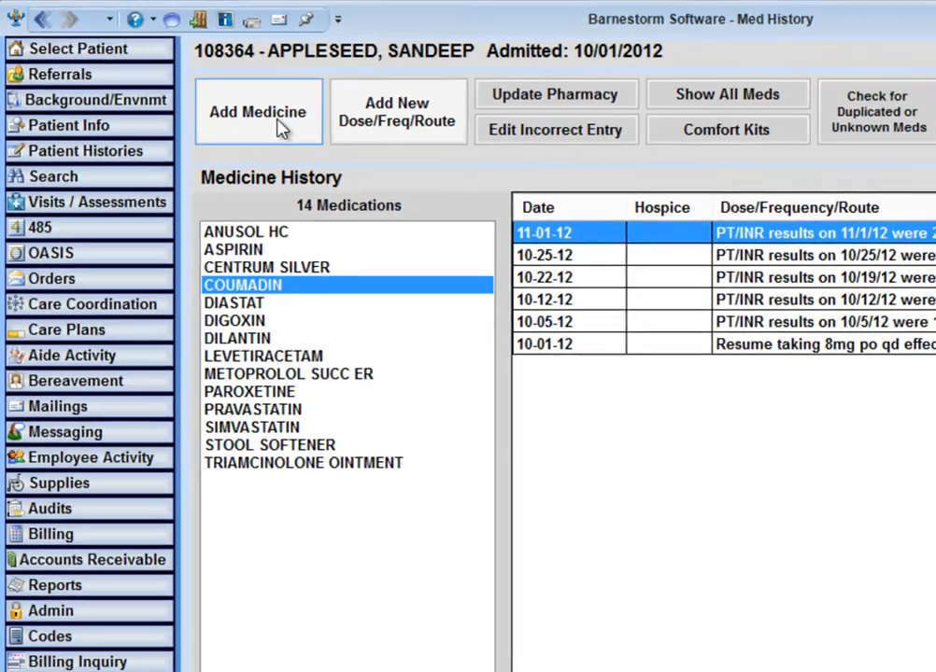
Step: Start a new medicine entry, search for "Motr" and choose MOTRIN as the medication
left_click(281, 129)
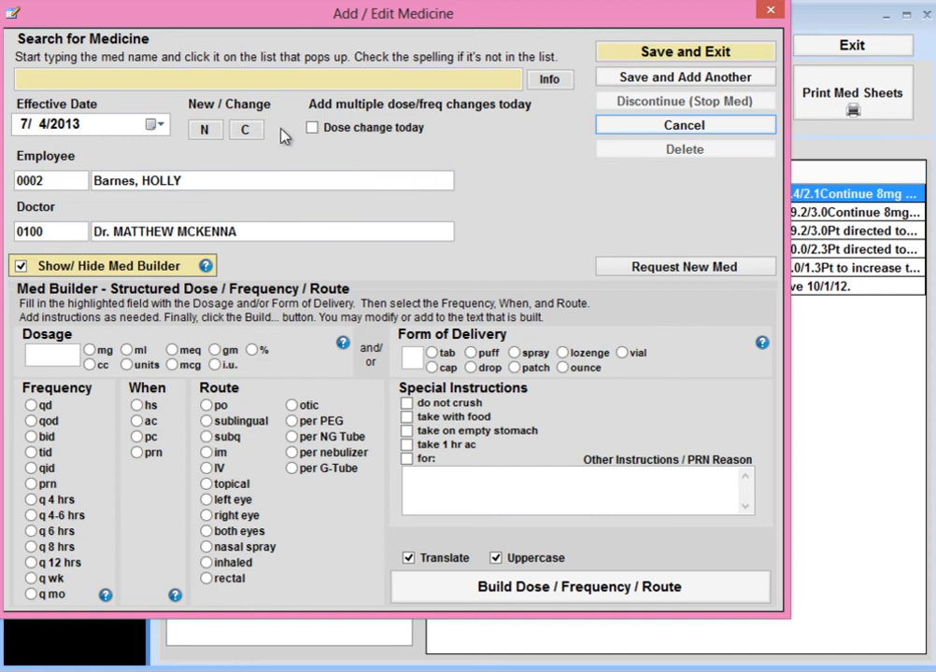
left_click(77, 79)
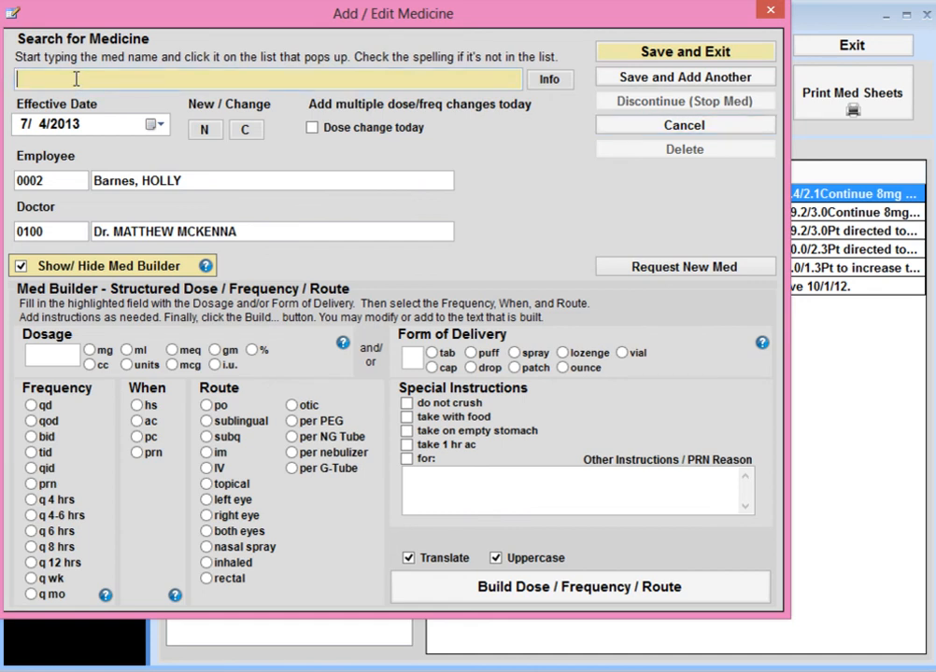
type("Mot")
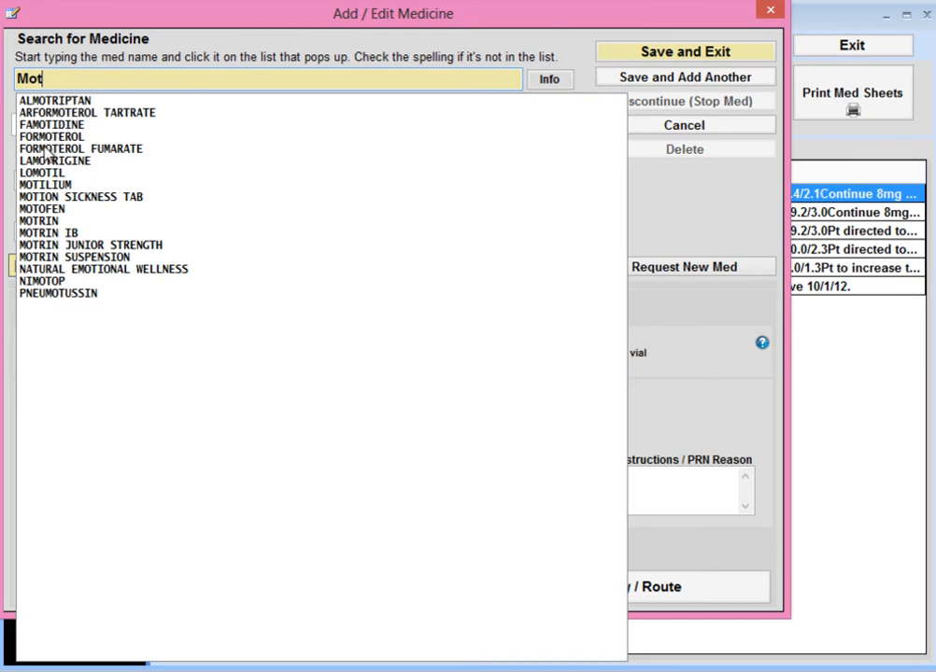
type("r")
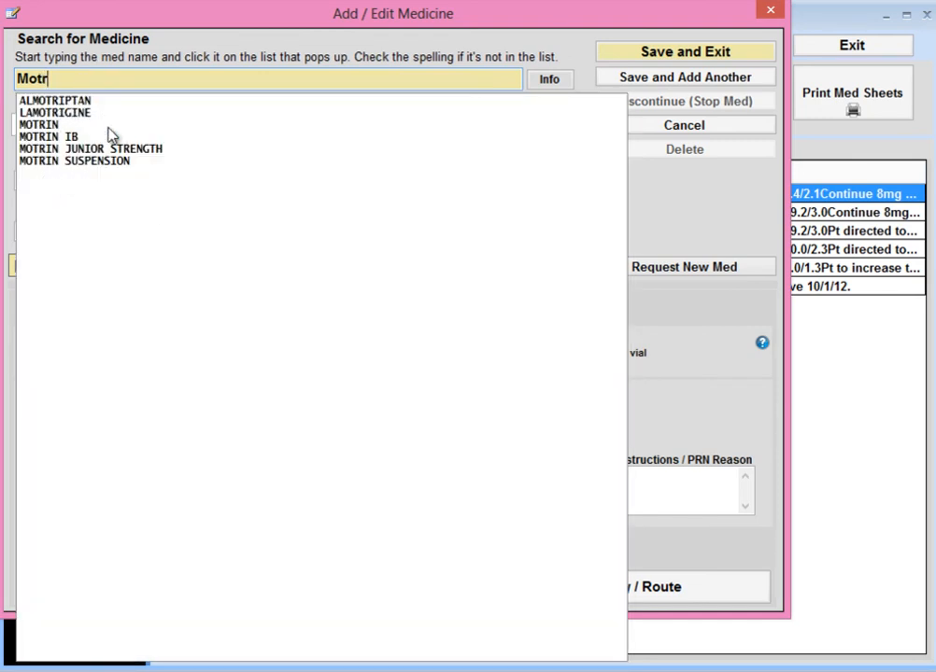
left_click(39, 125)
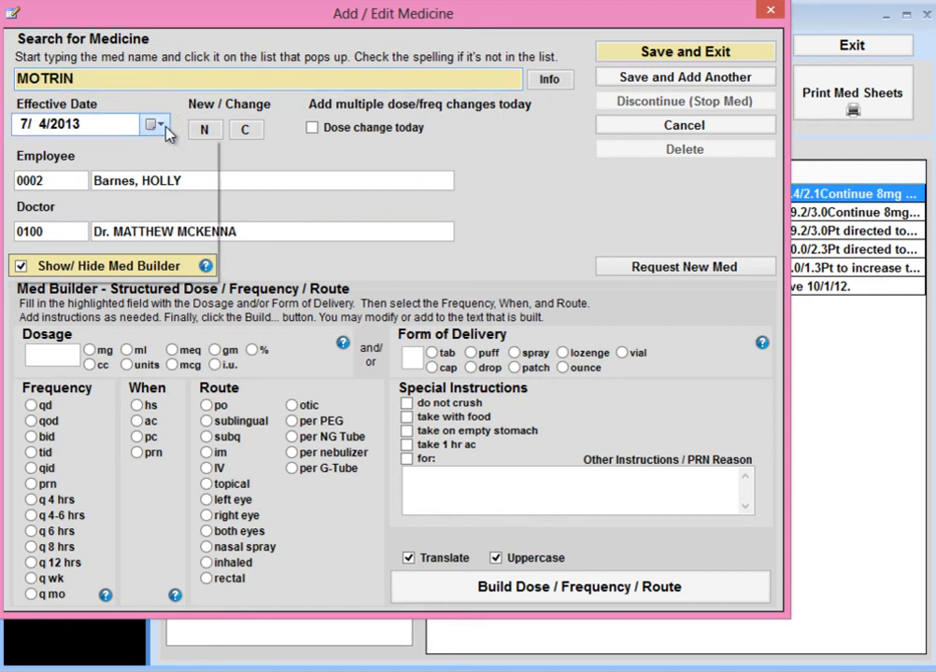
Step: Set the MOTRIN entry's effective date to 7/2/2013 and mark it as new (N)
left_click(165, 128)
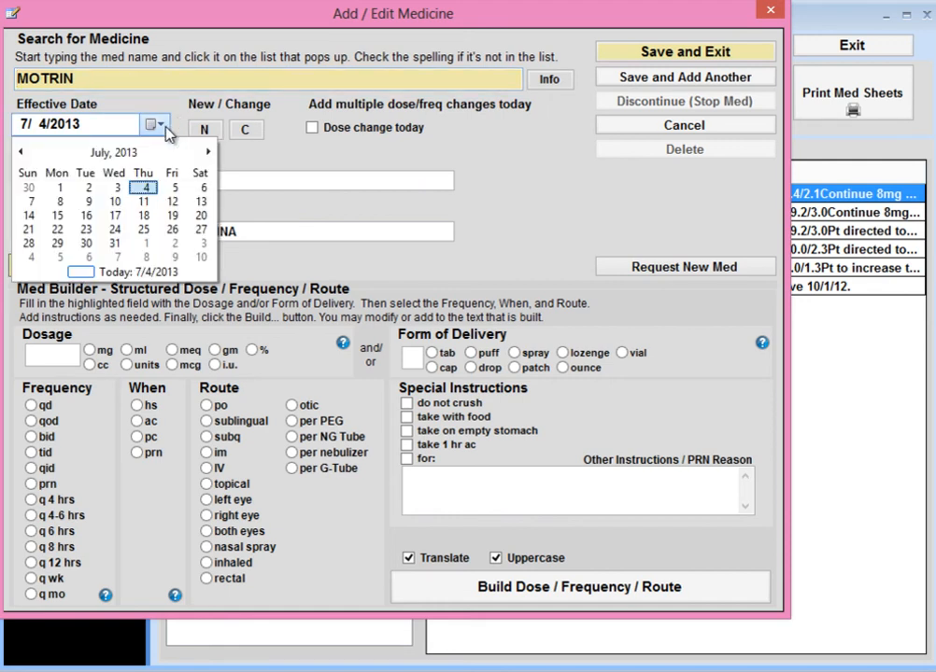
left_click(90, 190)
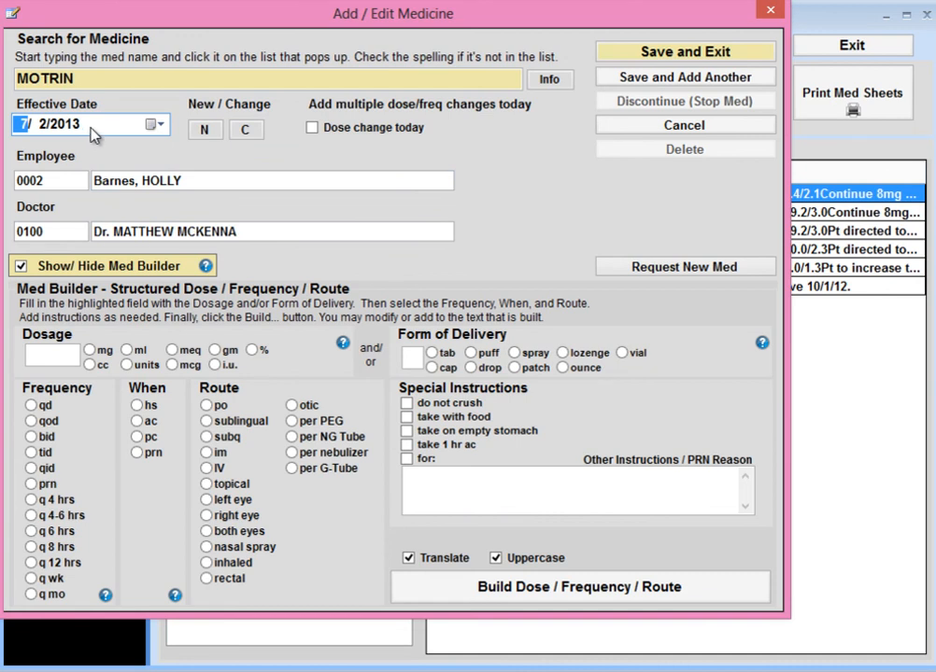
left_click(205, 131)
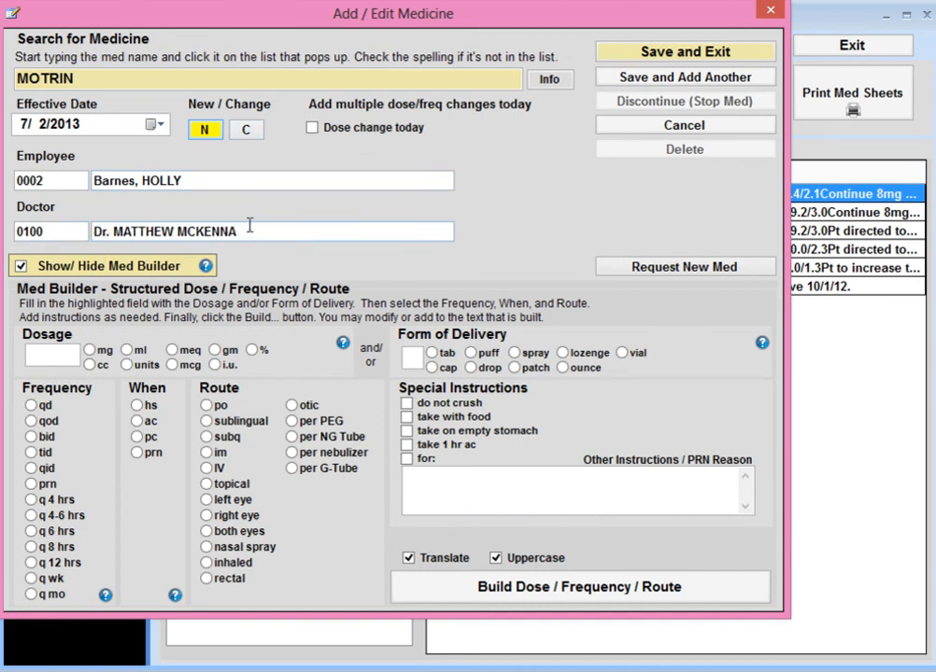
Step: Replace the doctor on the MOTRIN entry by searching for another physician's surname and choosing the first match
left_click_drag(244, 231, 92, 232)
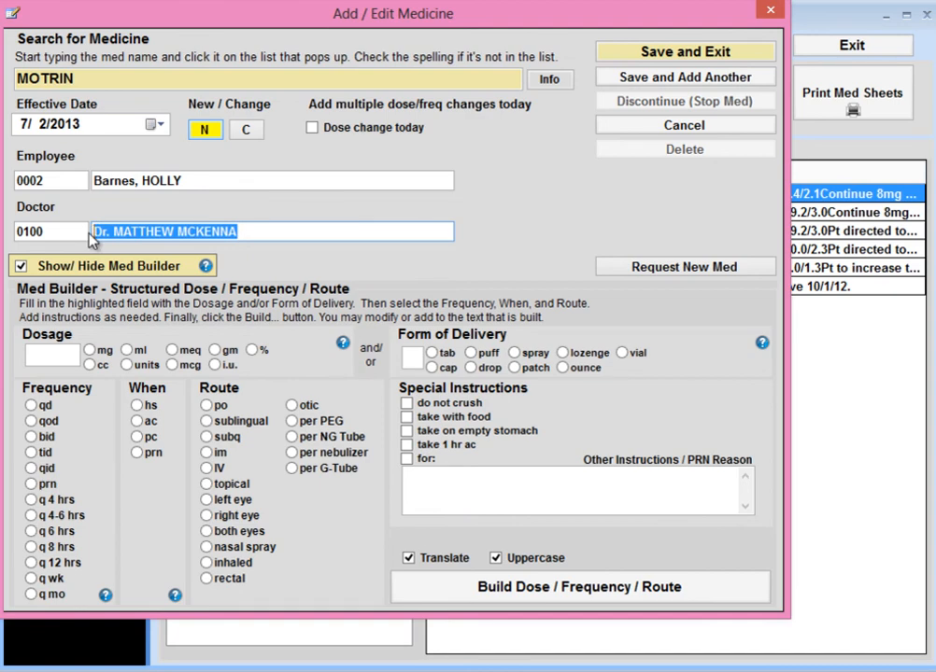
key("BackSpace")
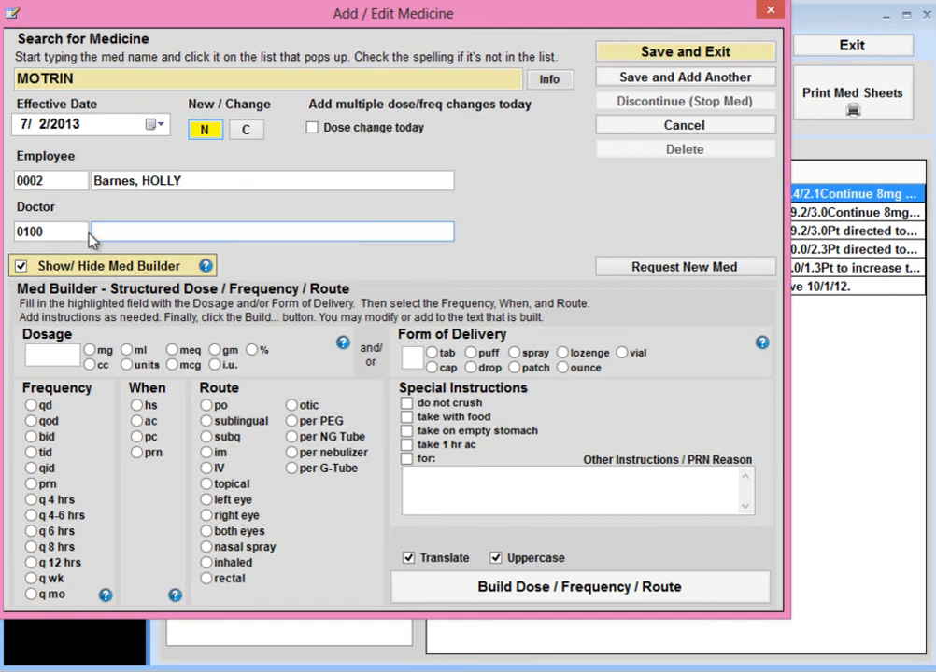
type("Whit")
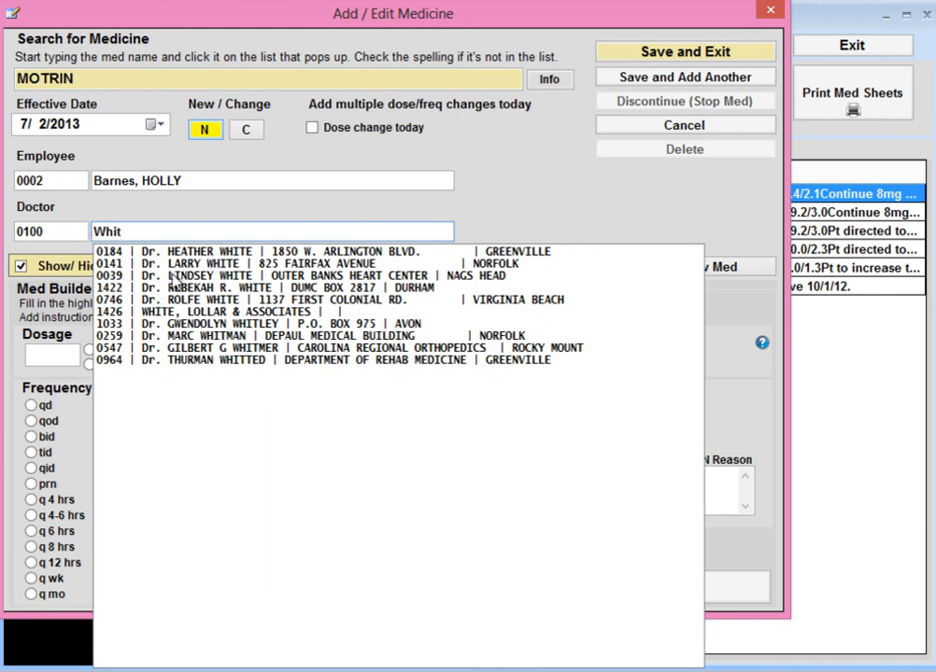
left_click(198, 252)
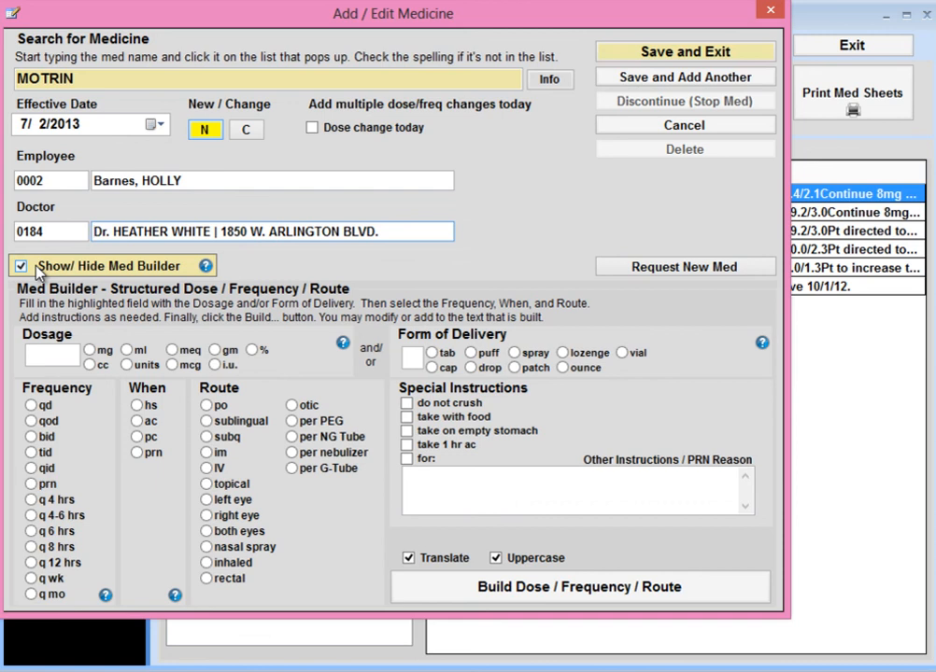
Step: In the Med Builder, set the dosage to 10 mg, frequency to qd, when to prn and route to po
left_click(52, 354)
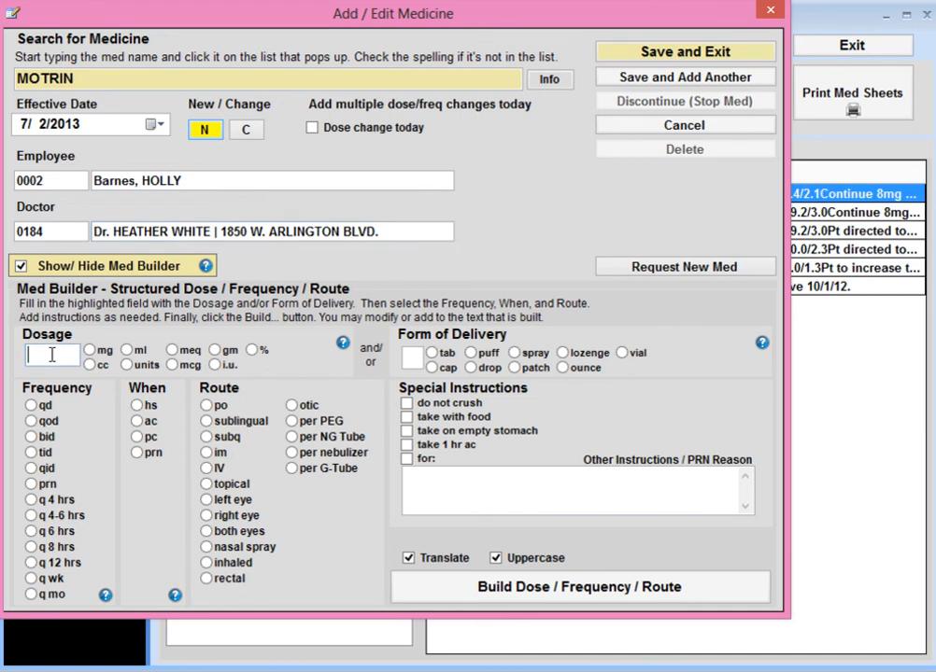
type("10")
left_click(89, 351)
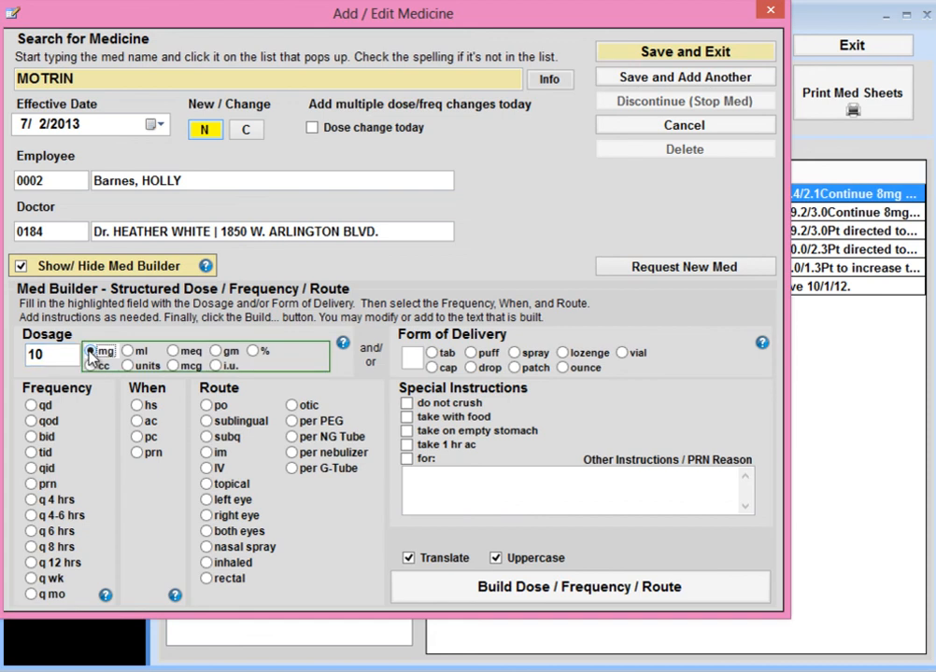
left_click(32, 407)
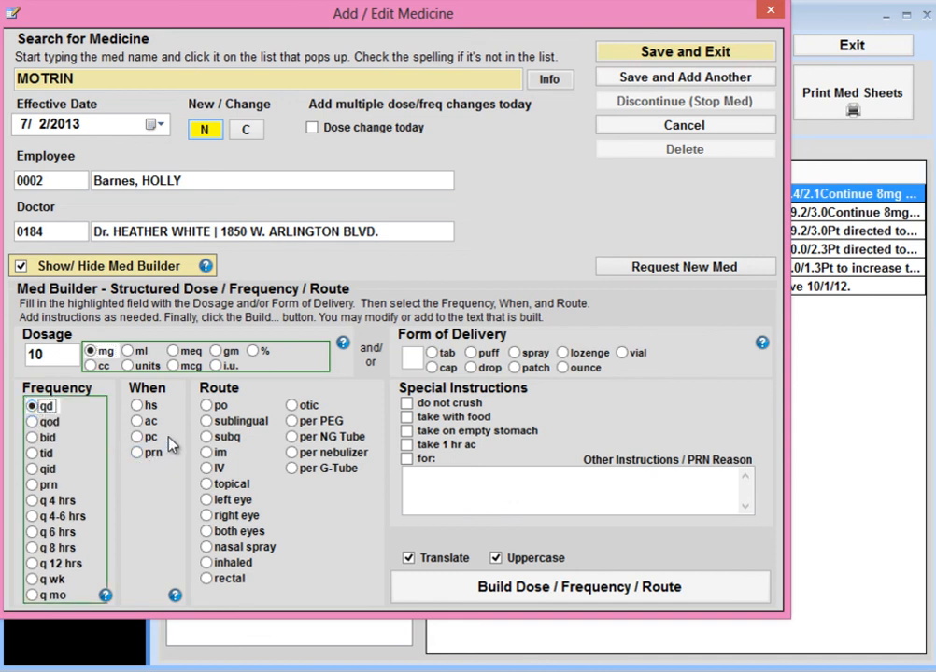
left_click(140, 454)
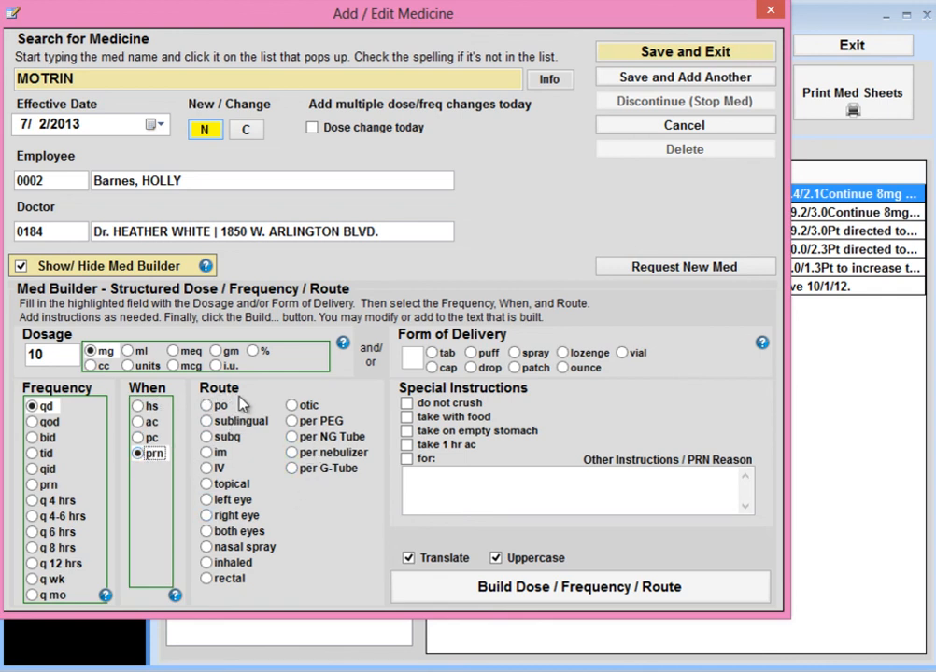
left_click(206, 406)
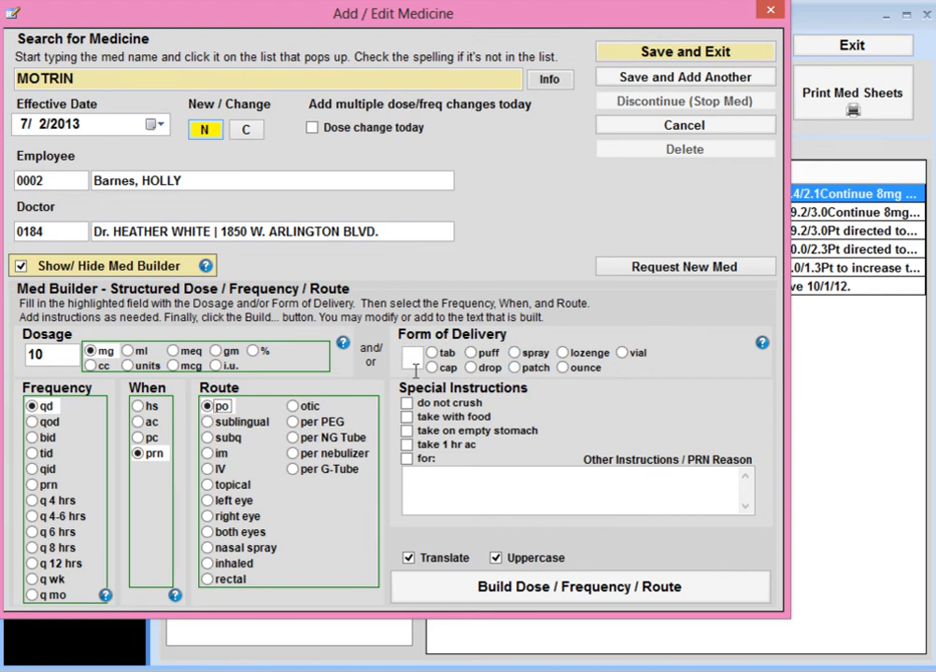
Step: Set the form of delivery for MOTRIN to 2 tab
left_click(412, 356)
type("2")
left_click(432, 353)
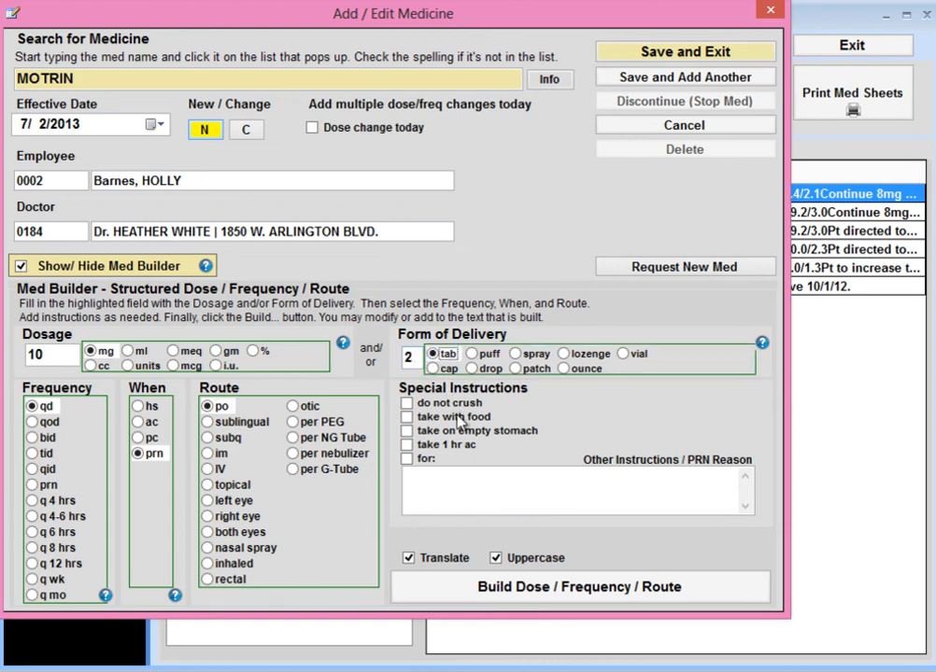
Step: Add the special instructions "take with food" and "for: pain", and build the dose/frequency/route text
left_click(407, 418)
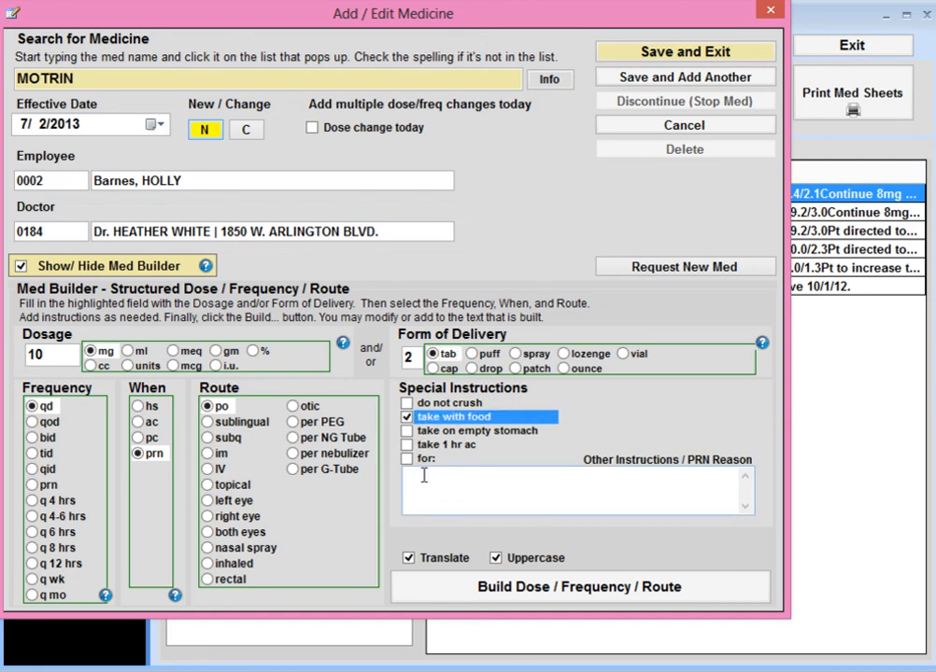
left_click(407, 459)
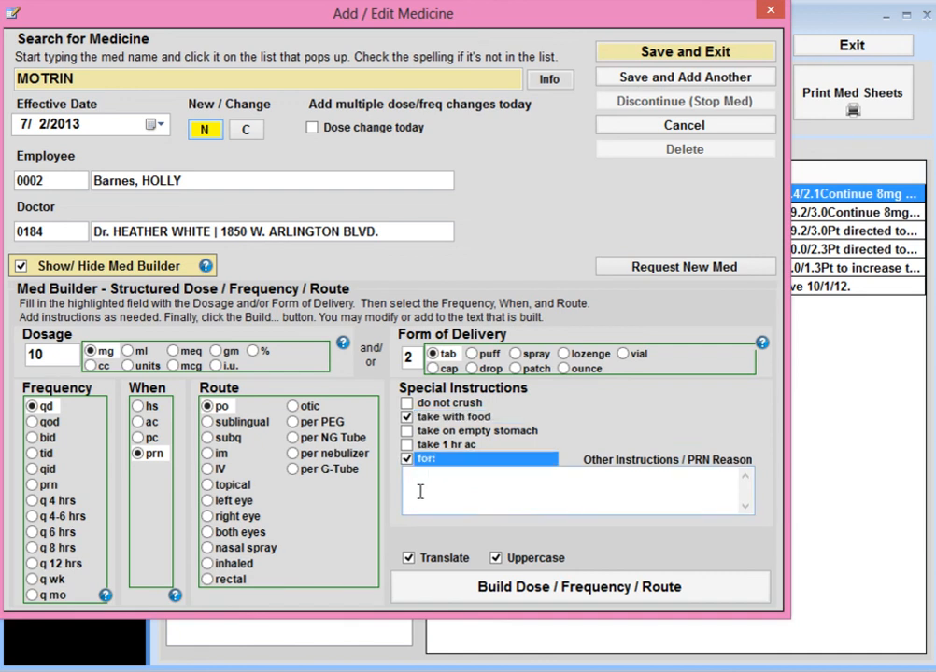
left_click(427, 479)
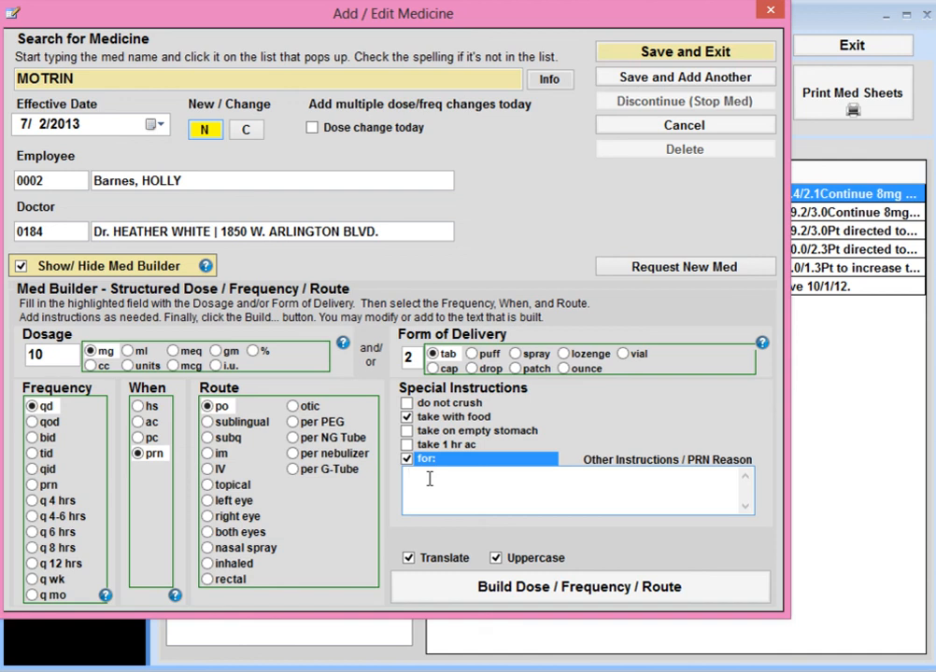
type("pain")
left_click(579, 594)
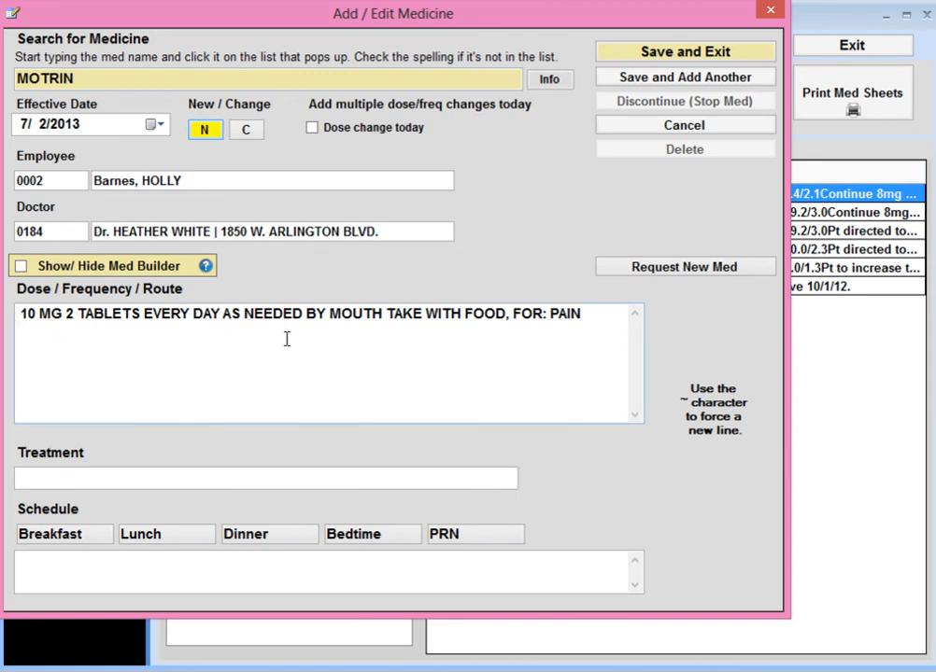
Step: Recheck the Med Builder choices, set the MOTRIN schedule to PRN, and save and exit the entry
left_click(21, 267)
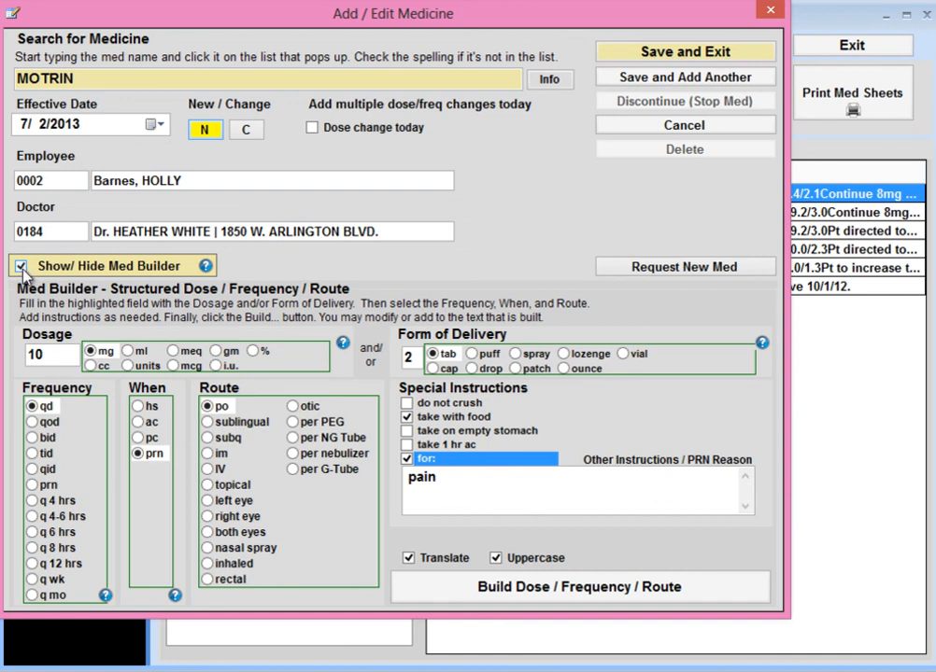
left_click(20, 267)
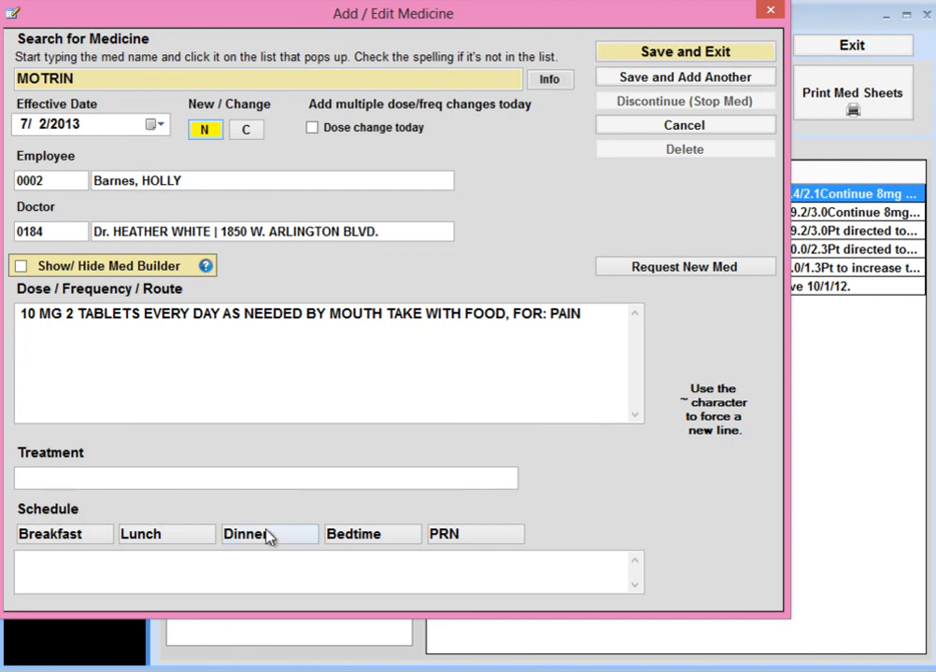
left_click(472, 539)
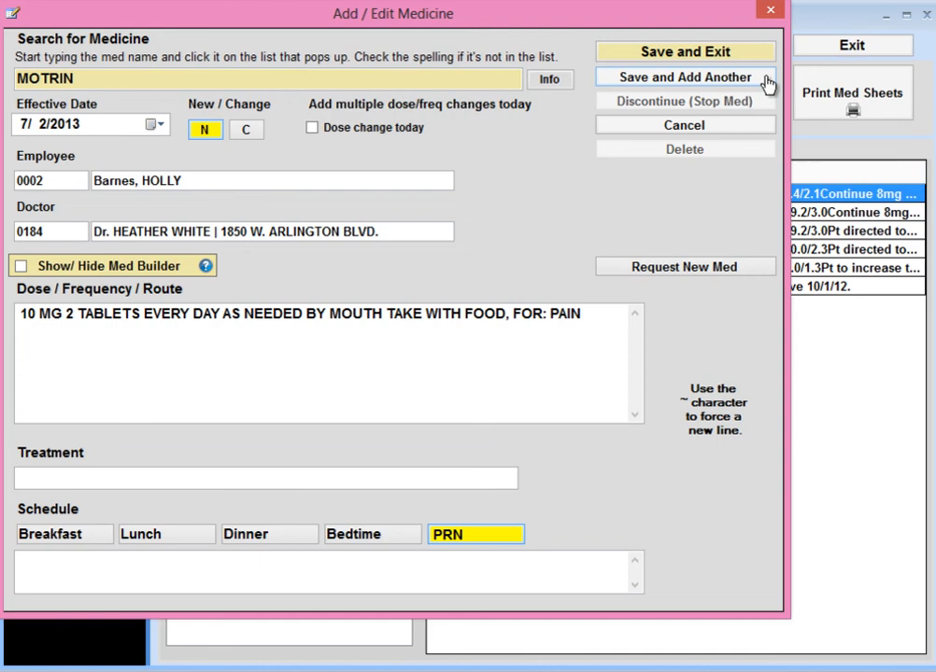
left_click(682, 56)
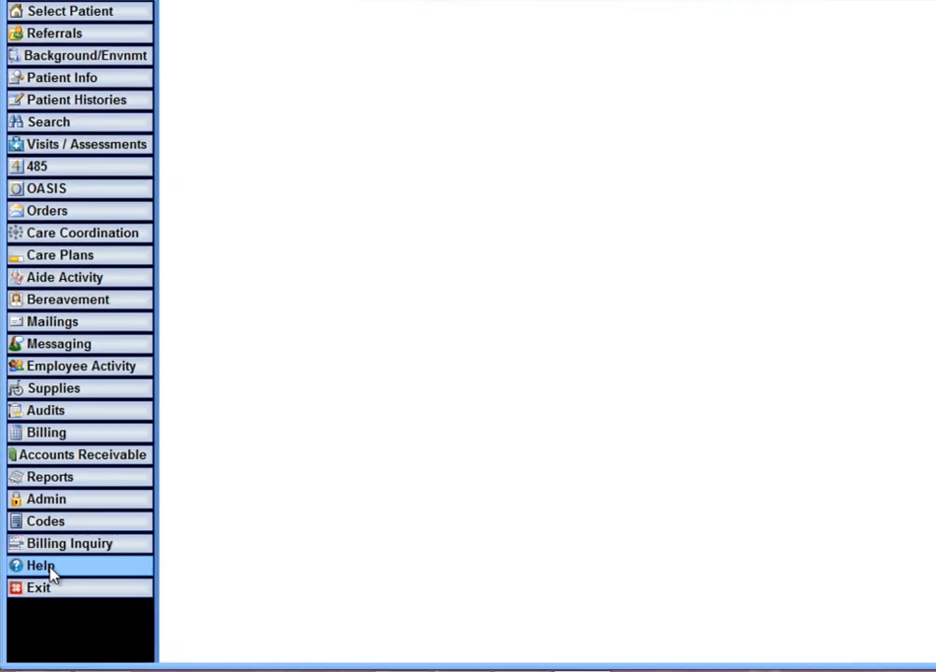
Step: Look up the Med History help topics, view the "Change Dosage for an Existing Medicine" article, and return to the topic list
left_click(49, 569)
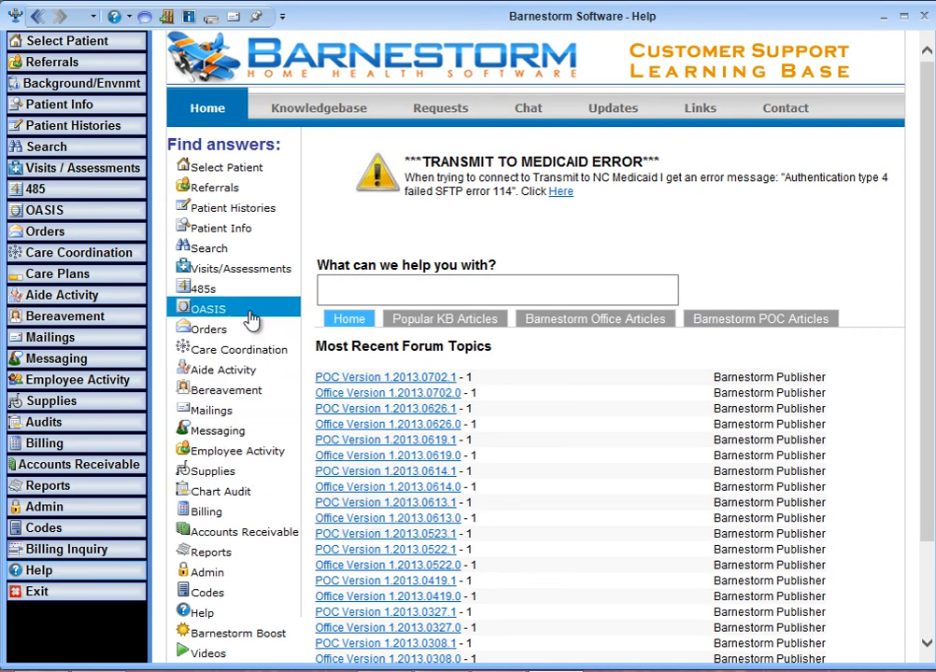
mouse_move(252, 215)
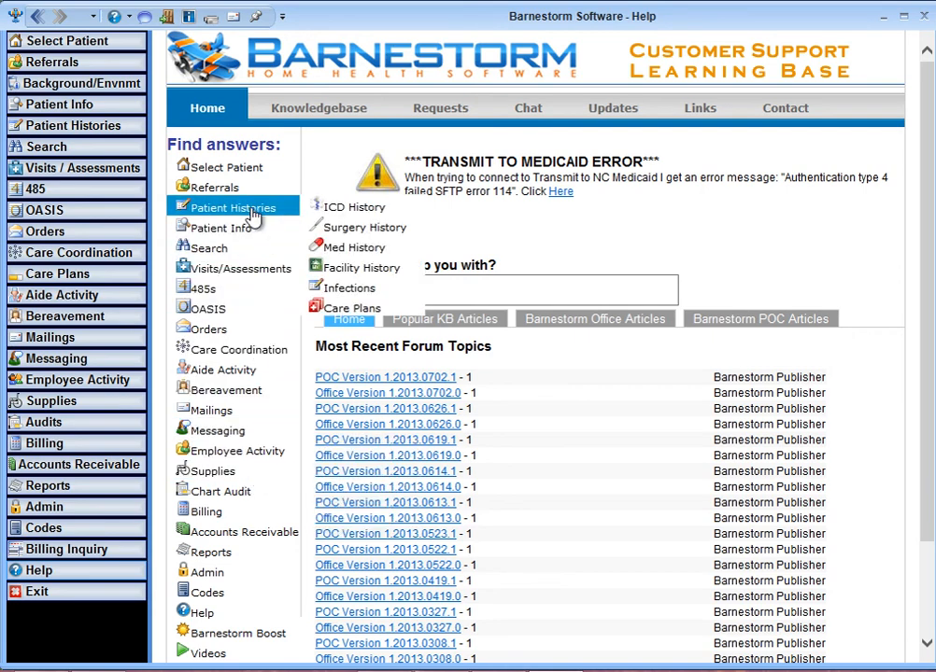
left_click(383, 256)
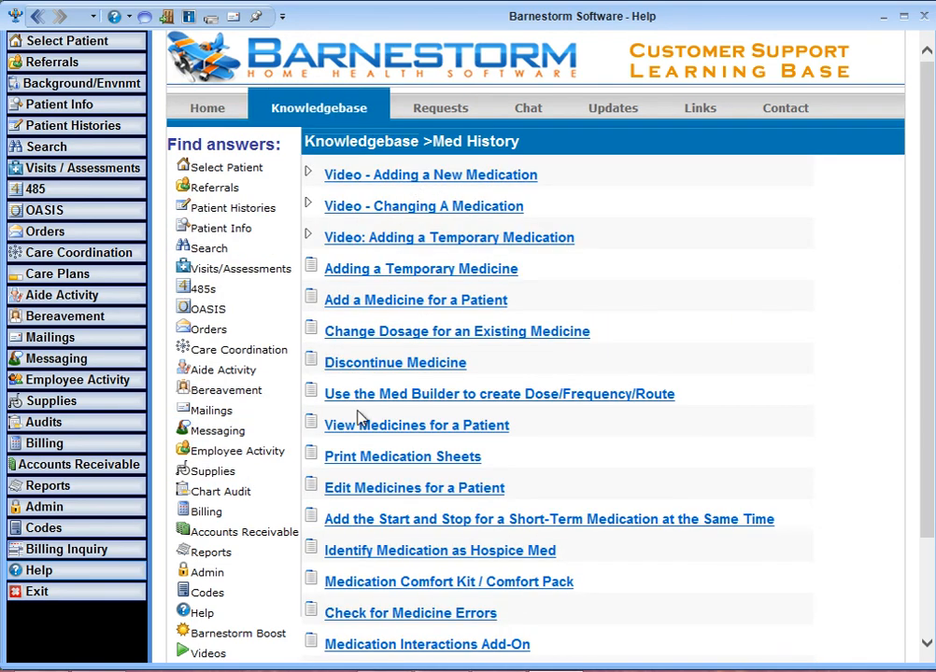
left_click(426, 334)
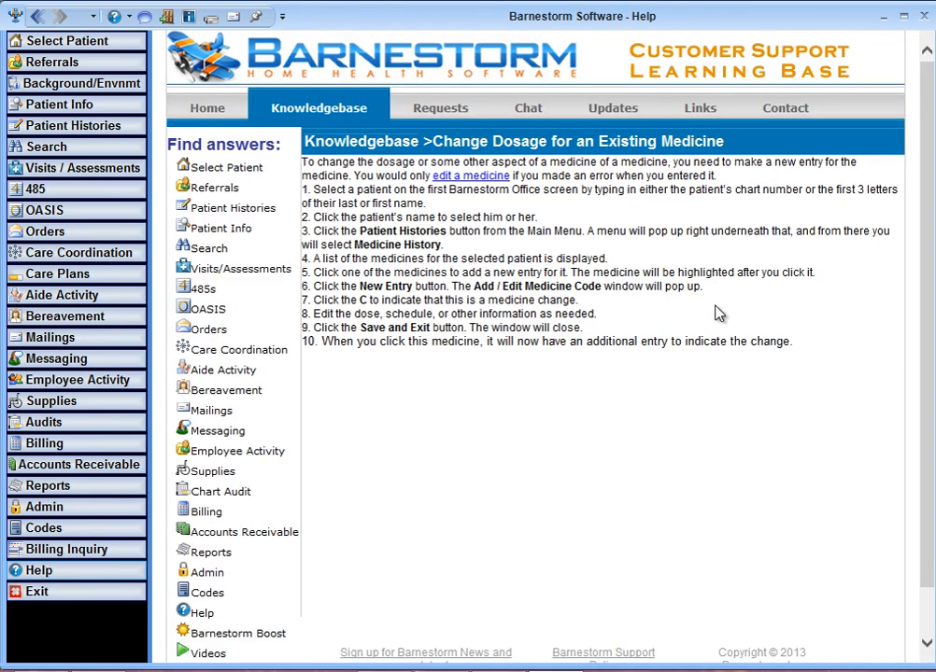
right_click(639, 400)
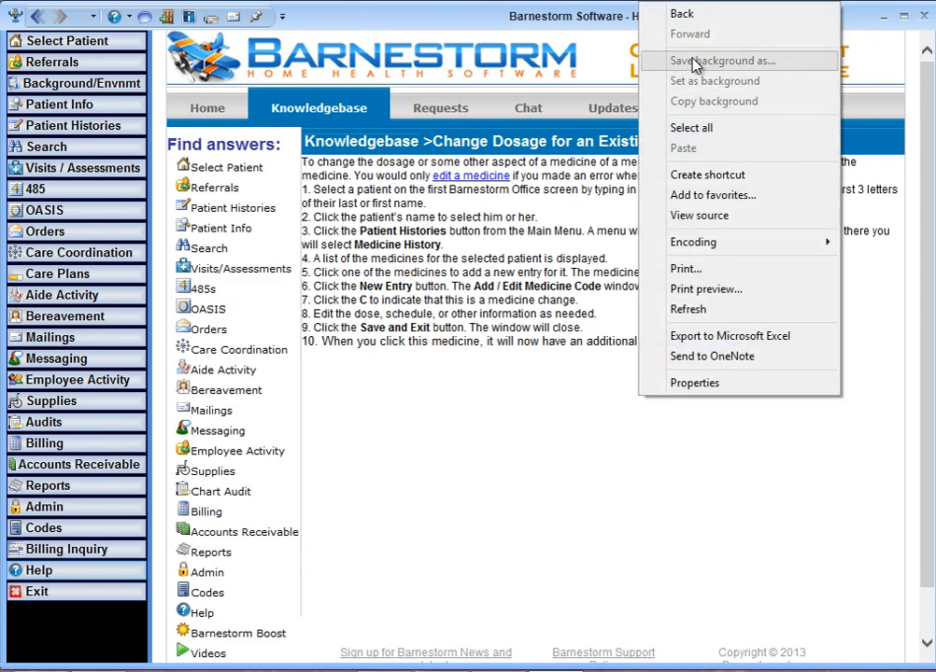
left_click(682, 15)
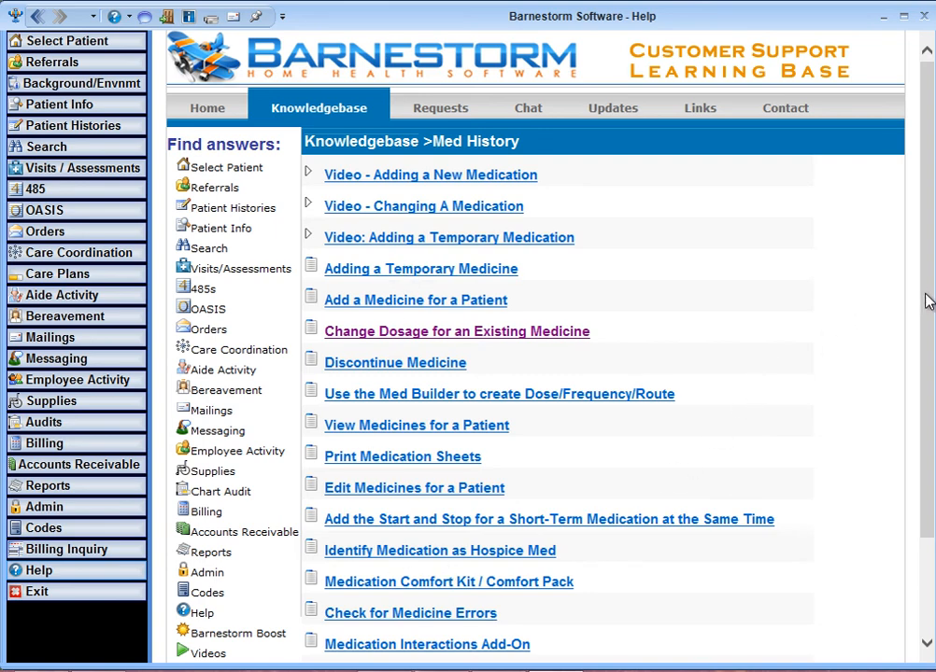
Step: Open the online Knowledgebase through "Find More Answers here" and look through its Med History article list
left_click_drag(929, 301, 925, 397)
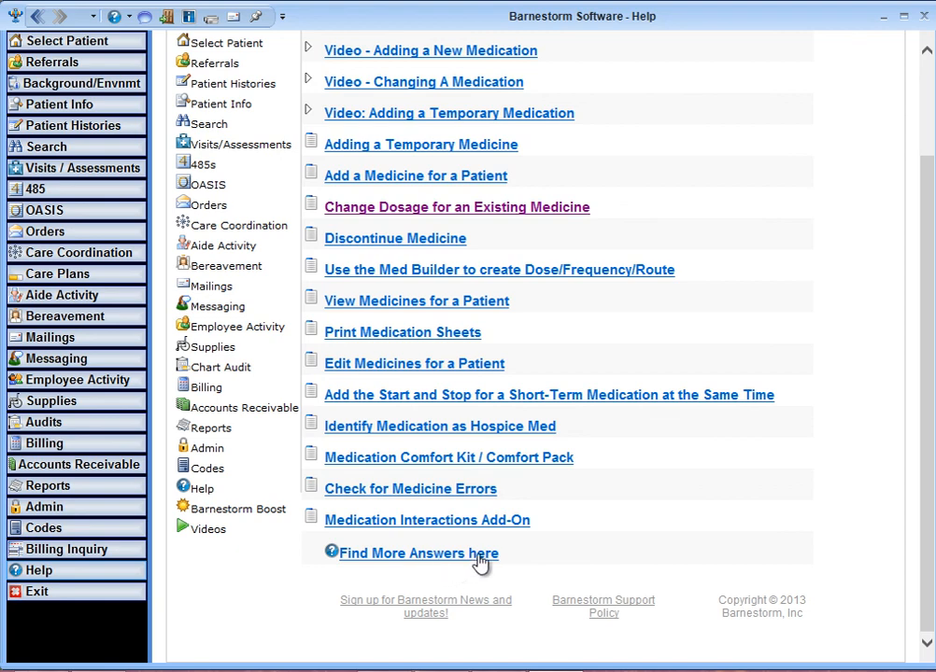
left_click(392, 558)
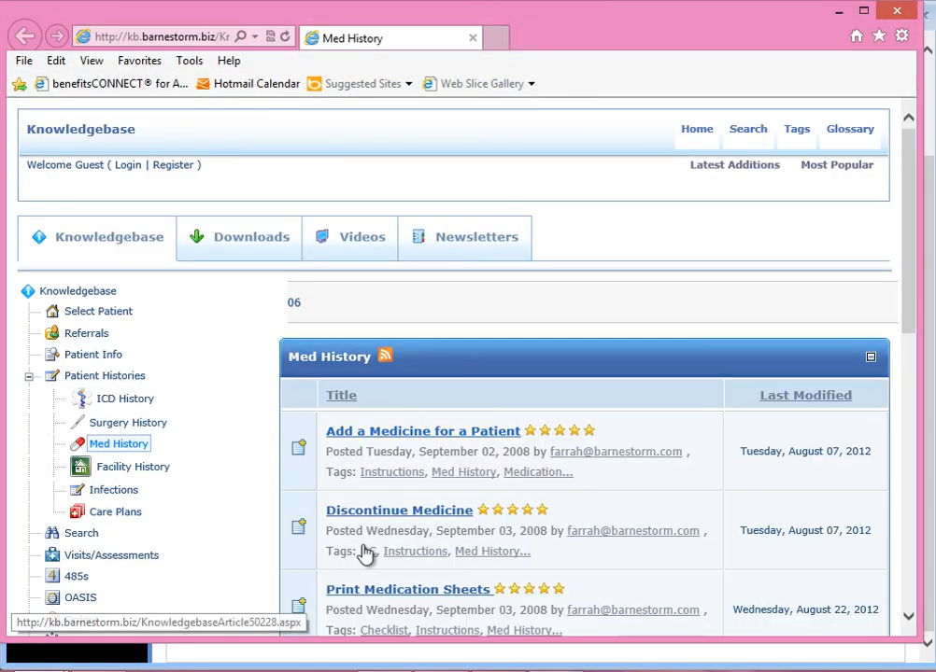
scroll(368, 555, "down", 5)
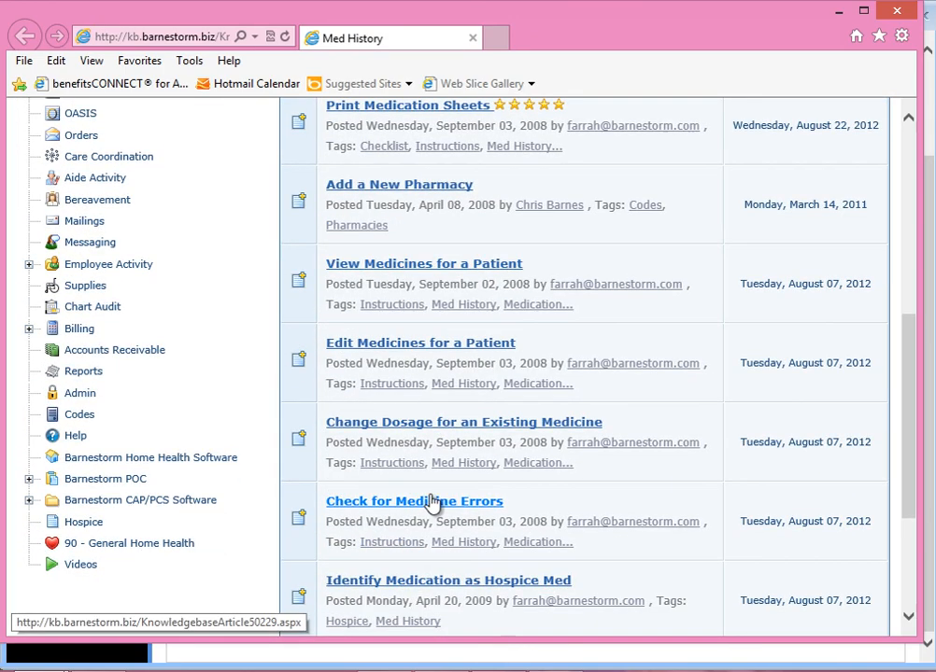
scroll(495, 523, "down", 2)
scroll(516, 463, "down", 1)
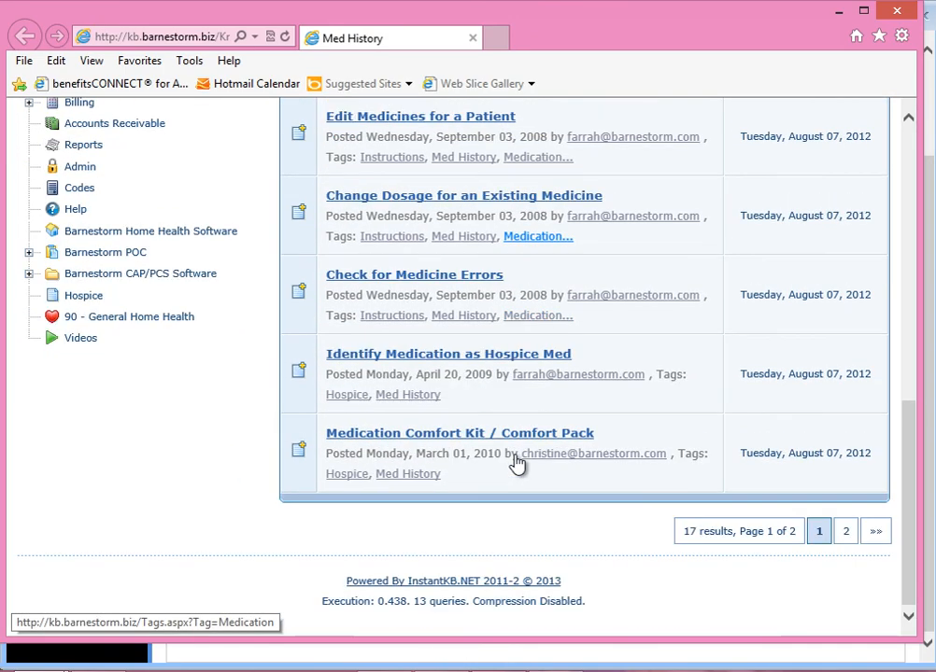
Step: View the "View Medicines for a Patient" article and its options down to Export As PDF, and close the browser window
scroll(512, 418, "up", 4)
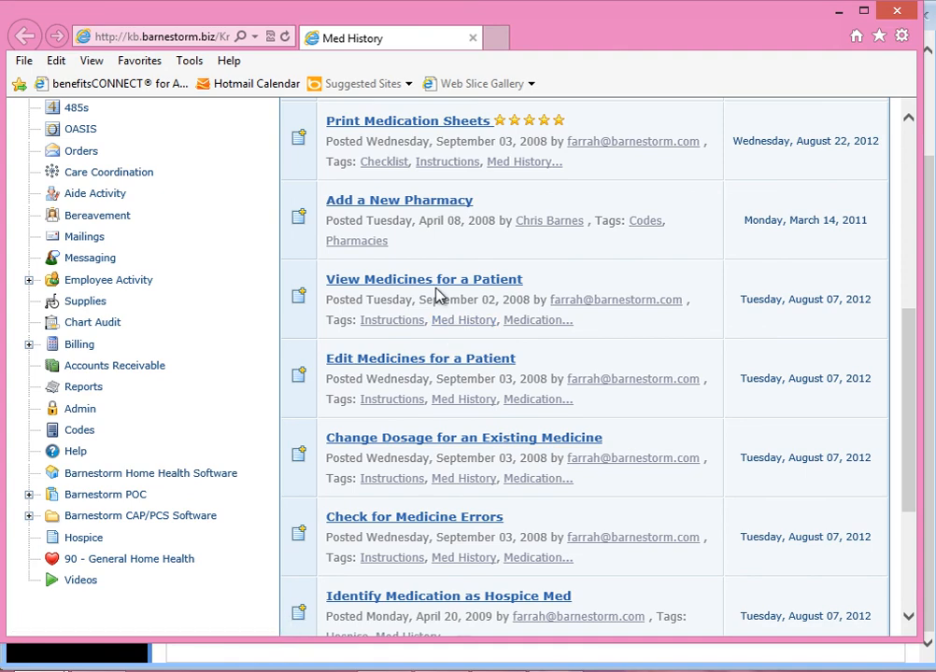
left_click(435, 282)
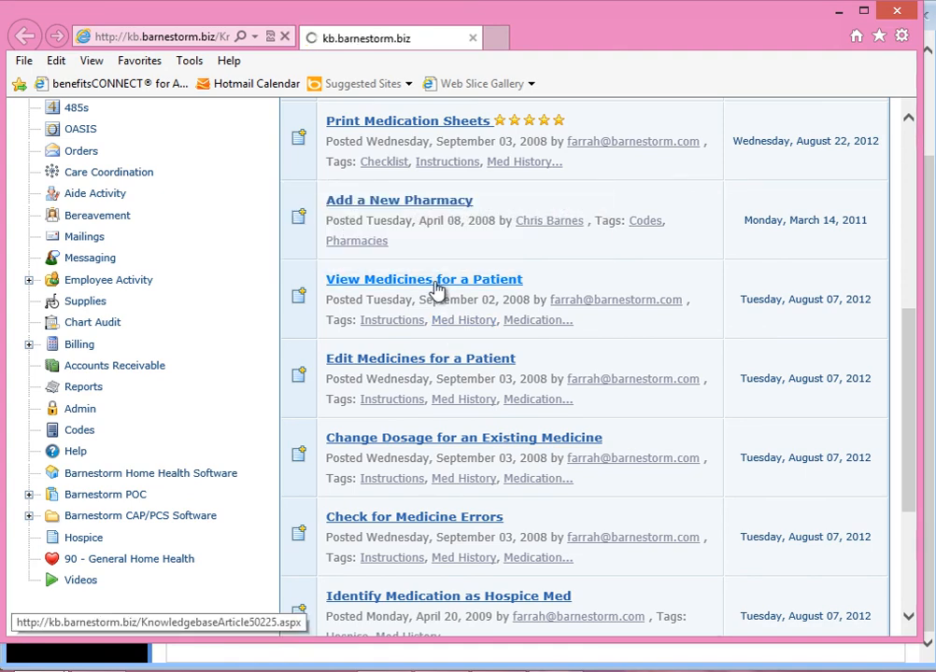
scroll(504, 432, "down", 2)
scroll(504, 432, "down", 1)
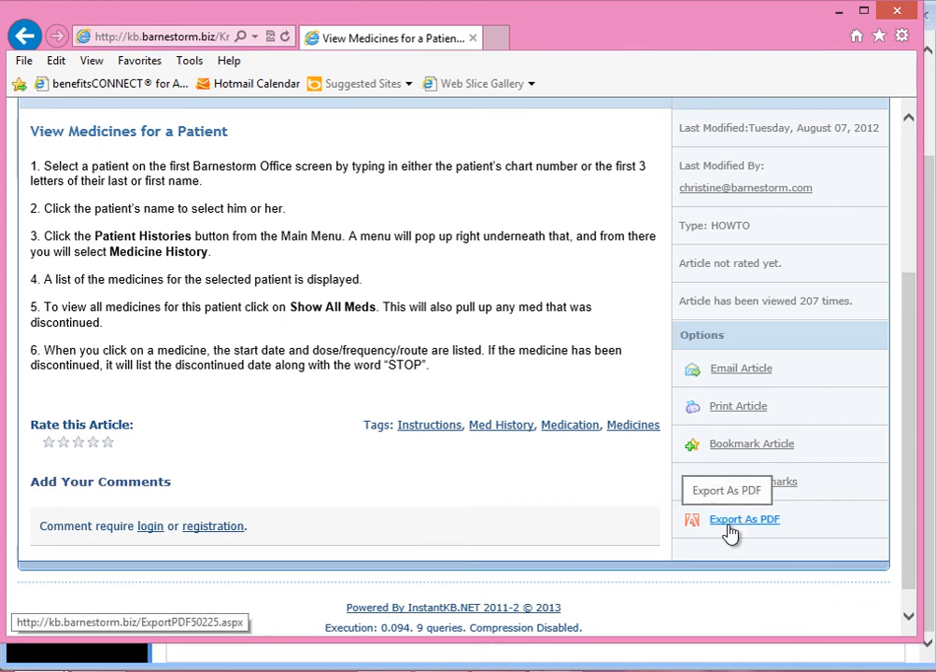
left_click(897, 10)
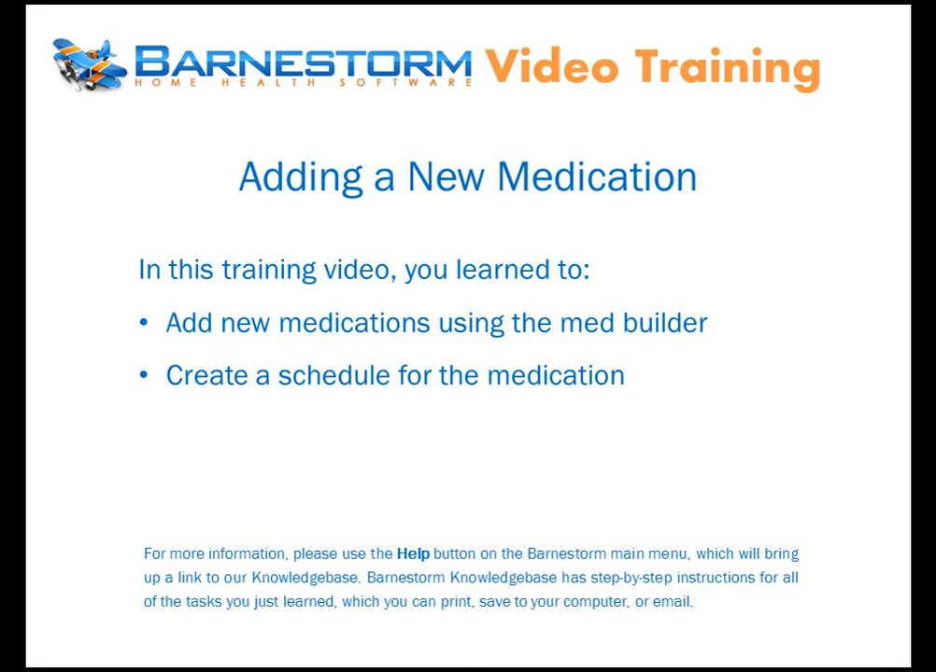